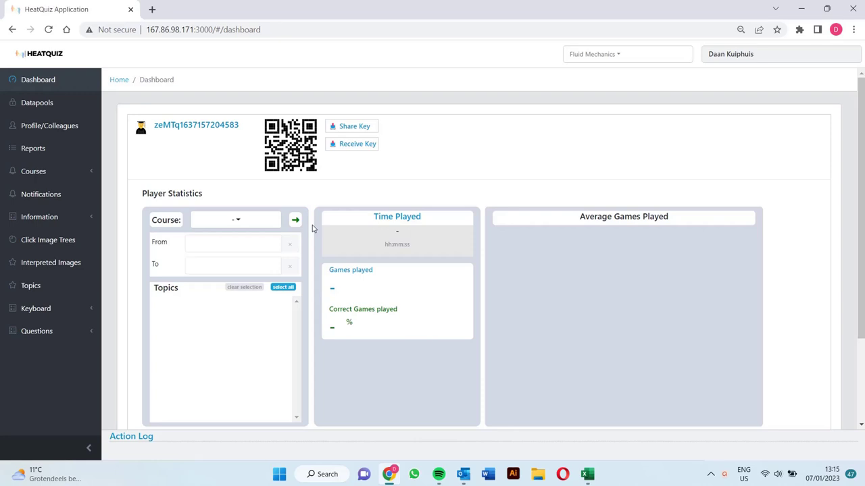
Go to the Courses List and show the maps of the UTwente course.
left_click(41, 171)
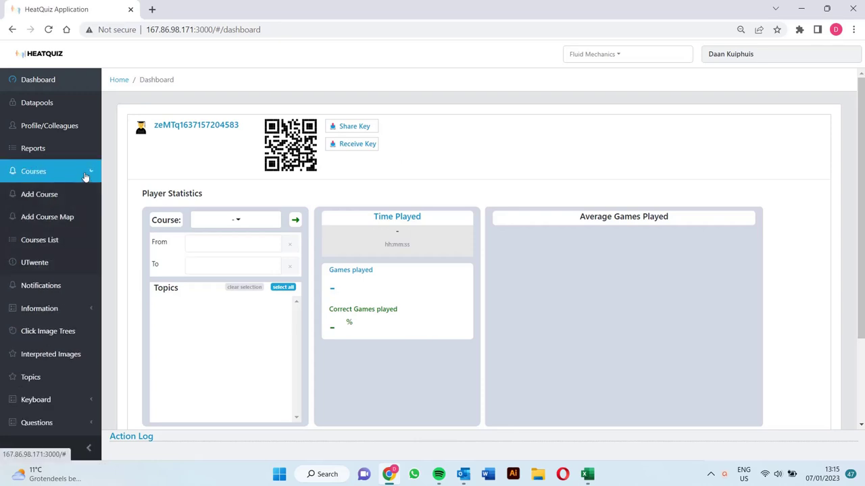
left_click(69, 250)
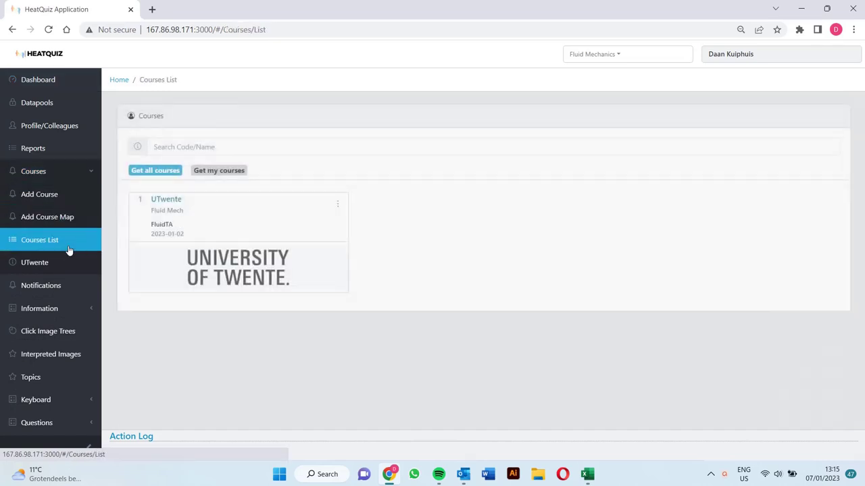
left_click(338, 204)
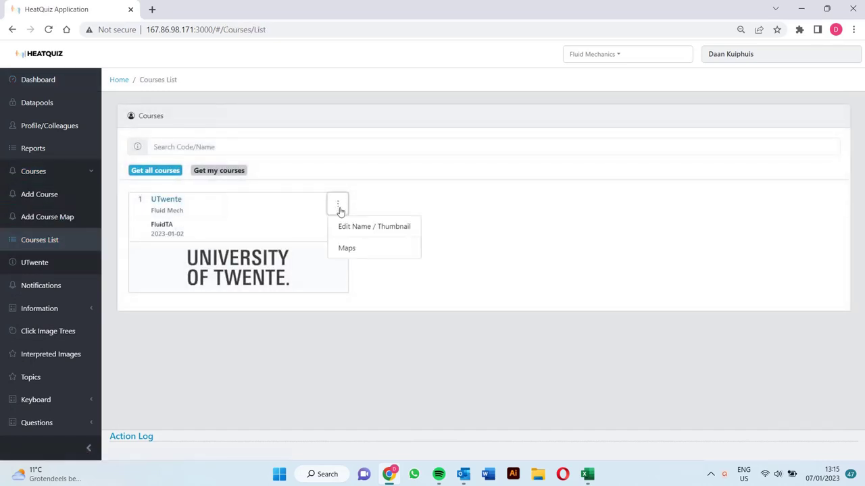
left_click(348, 248)
Open the Fluid Mechanics 1 map for editing and display its Badges section.
left_click(298, 303)
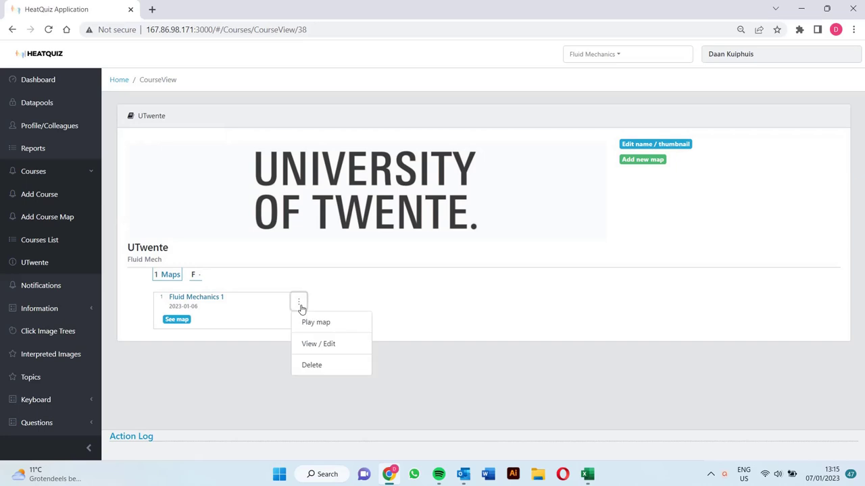
left_click(312, 342)
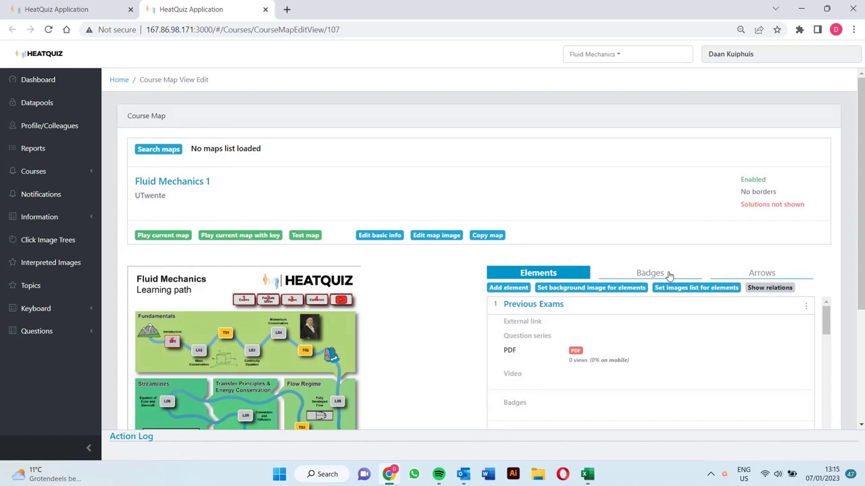
left_click(669, 275)
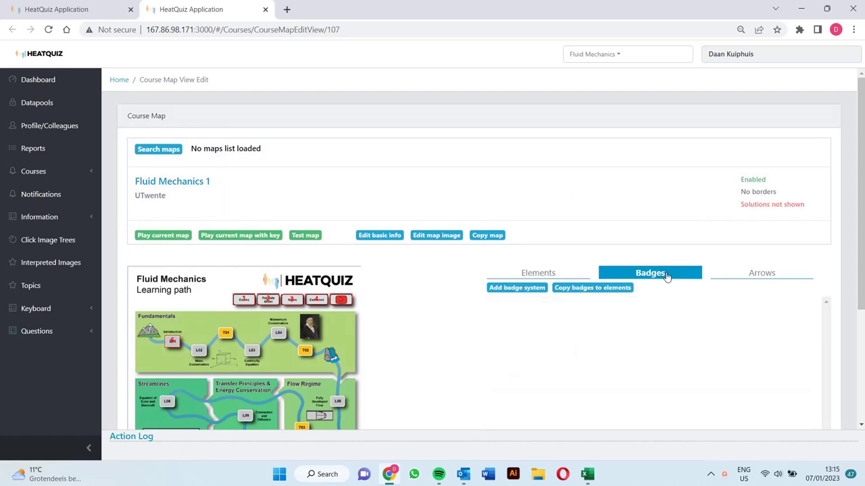
scroll(612, 178, "down", 1)
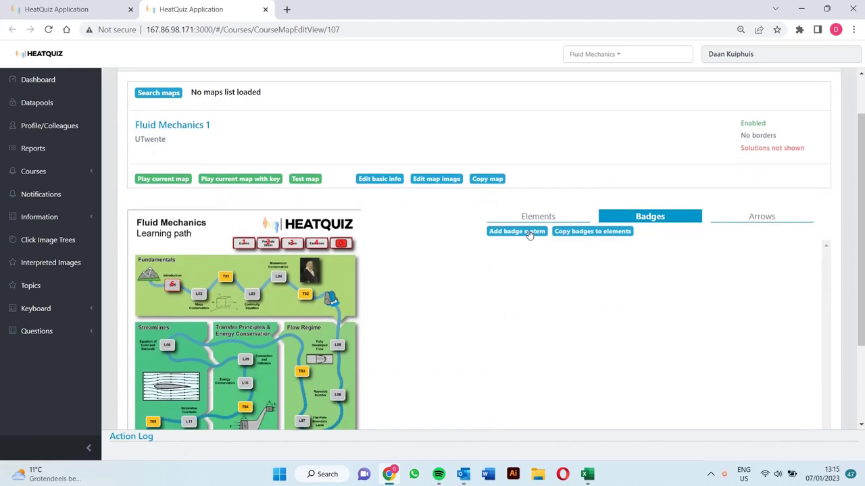
Create a badge system titled 'Stars' with a first level at 20 using Stars_20.png.
left_click(517, 232)
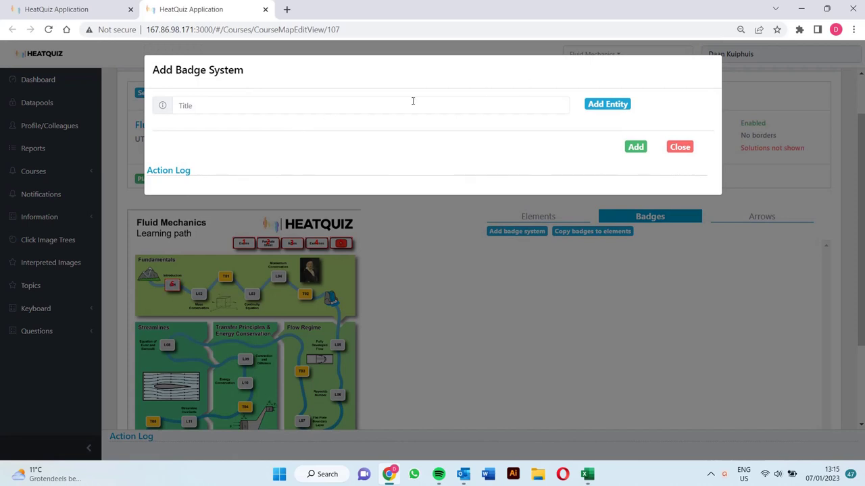
left_click(412, 102)
type("Stars")
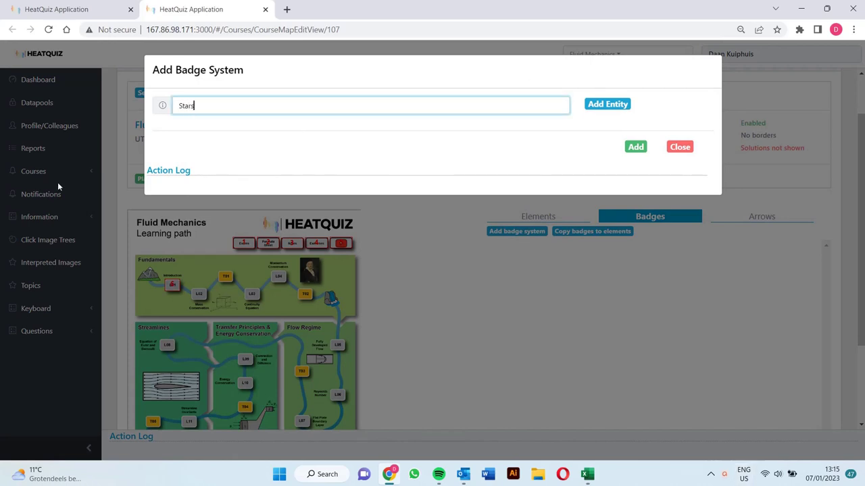
left_click(615, 106)
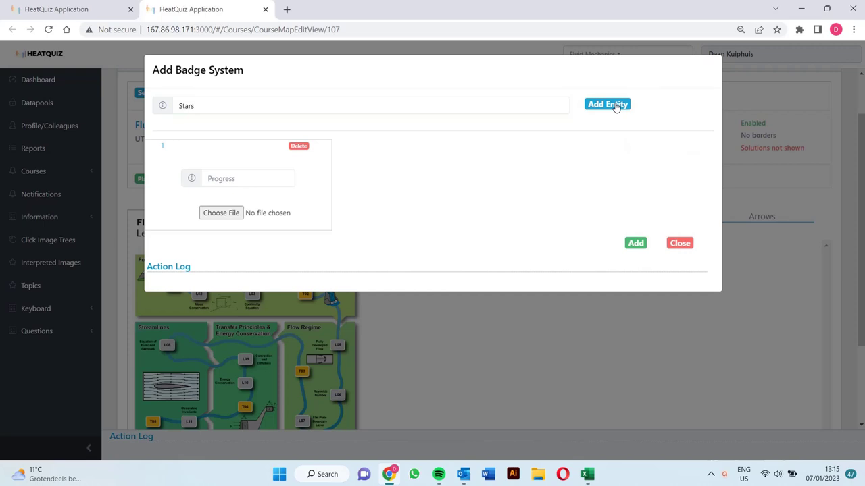
left_click(227, 179)
type("20")
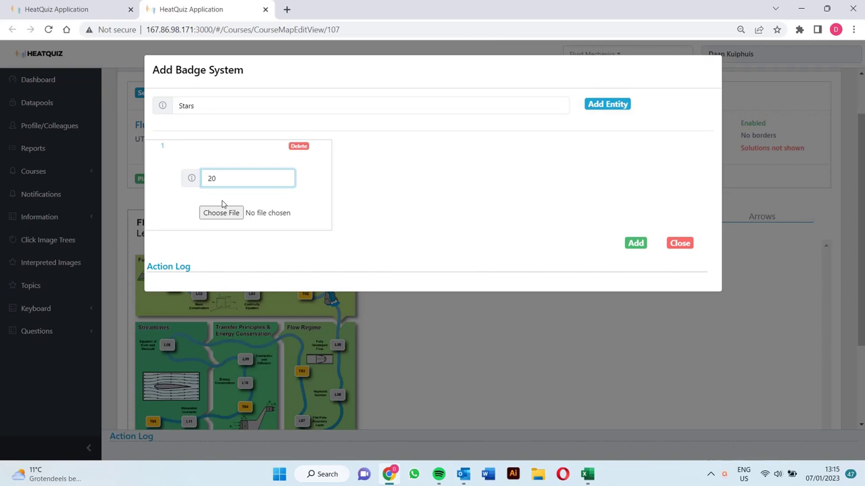
left_click(224, 212)
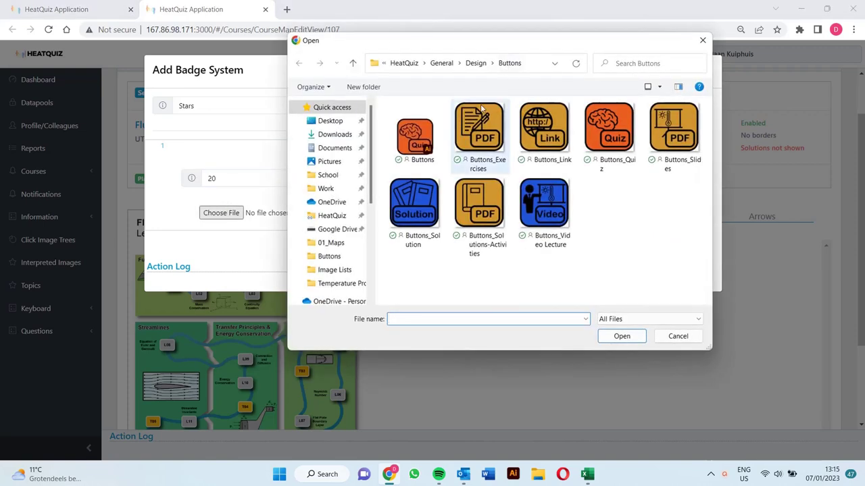
left_click(475, 63)
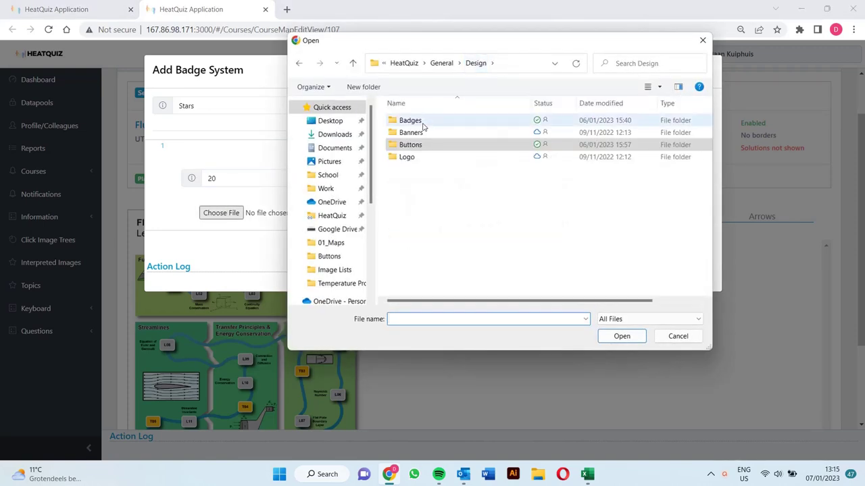
double_click(413, 120)
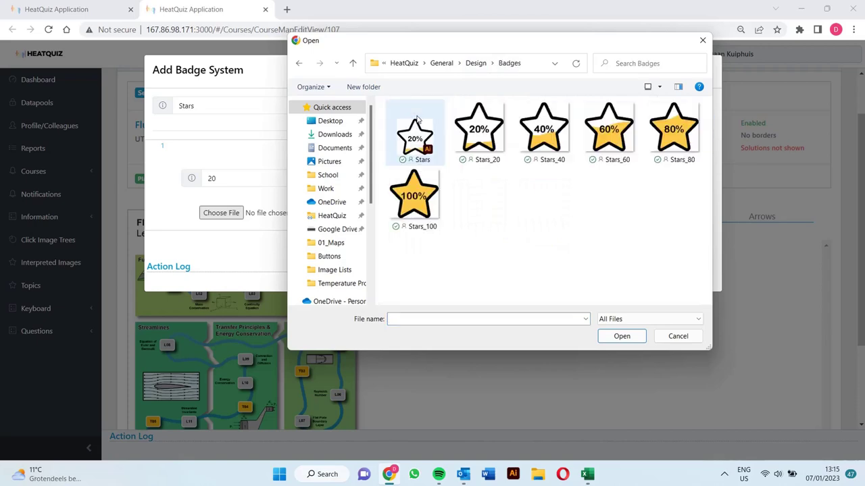
double_click(478, 125)
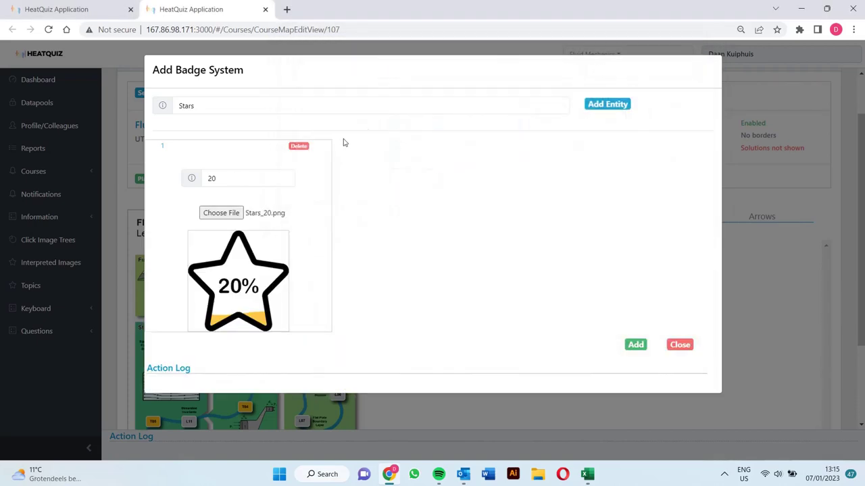
Add levels at 40 and 60 with images Stars_40.png and Stars_60.png.
left_click(607, 104)
left_click(419, 178)
type("40")
left_click(408, 213)
double_click(546, 134)
left_click(607, 104)
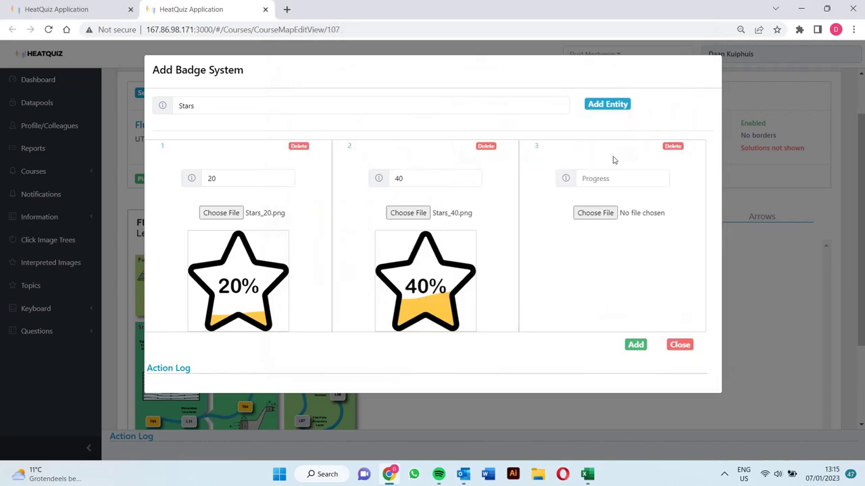
left_click(610, 178)
type("60")
left_click(595, 213)
double_click(610, 134)
Add levels at 80 and 100 with images Stars_80.png and Stars_100.png.
left_click(608, 104)
scroll(223, 339, "down", 1)
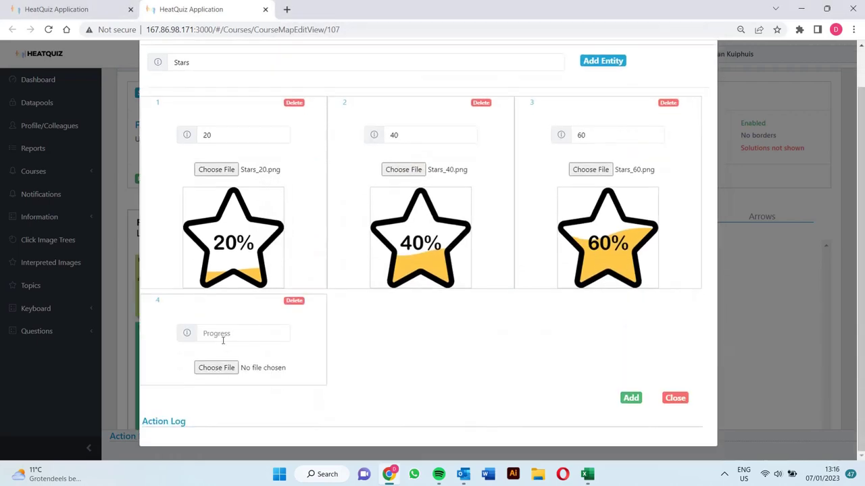
left_click(223, 340)
type("80")
left_click(608, 104)
left_click(216, 410)
double_click(675, 134)
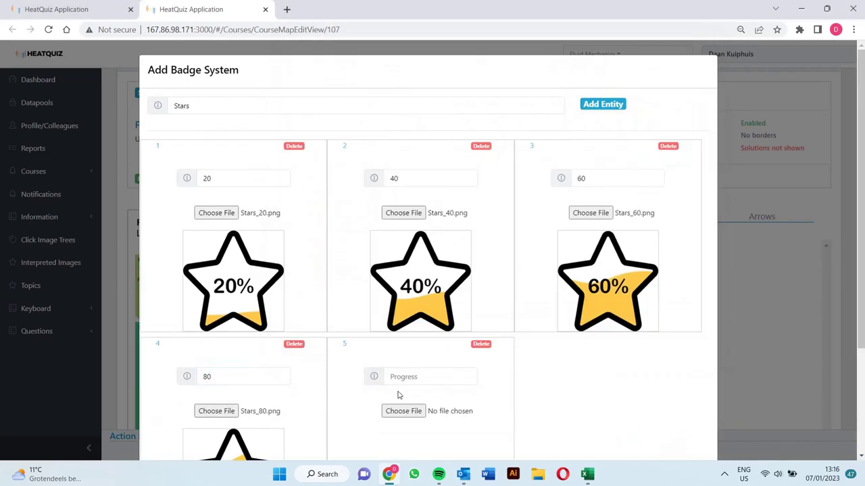
left_click(404, 376)
type("100")
left_click(403, 411)
double_click(415, 223)
scroll(416, 270, "down", 2)
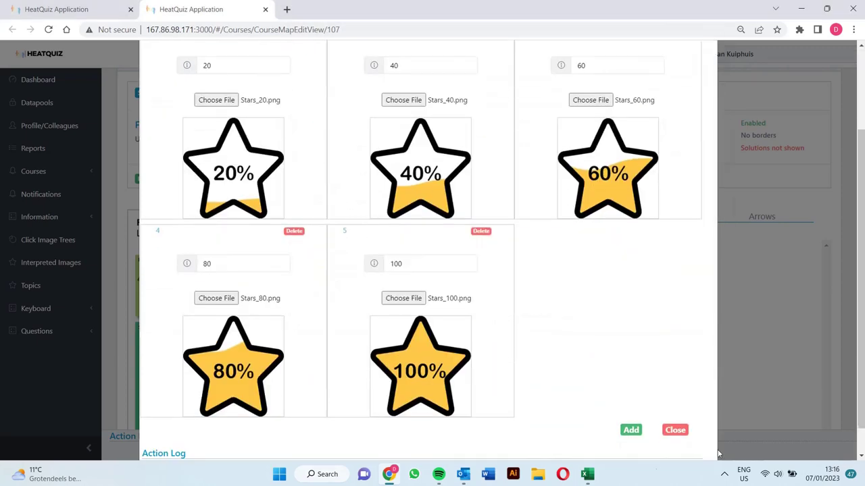
Save the new Stars badge system and review the map's badge list.
left_click(631, 431)
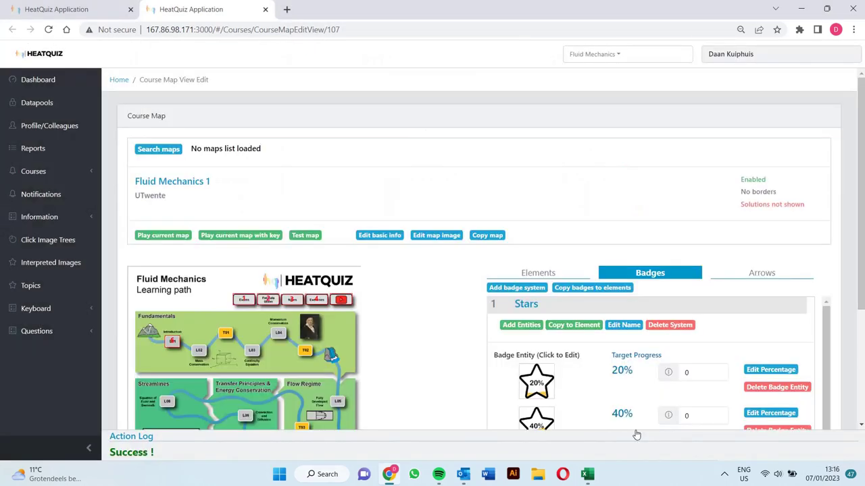
scroll(624, 264, "down", 4)
scroll(661, 223, "down", 3)
scroll(658, 243, "up", 6)
scroll(626, 178, "down", 2)
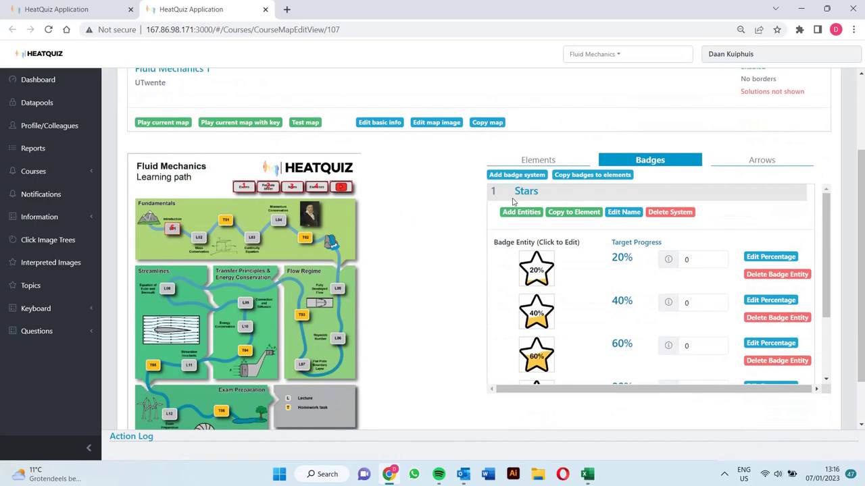
Play the map in a new tab and answer the first three Lecture 01 quiz questions.
left_click(163, 123)
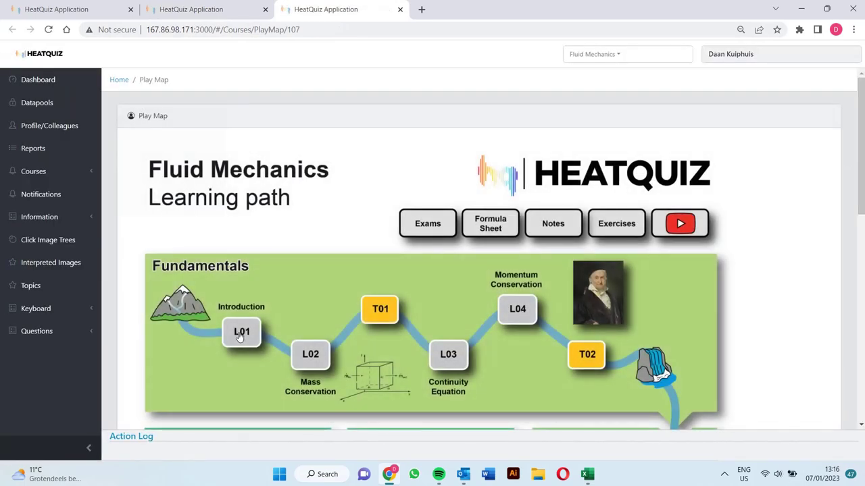
left_click(241, 334)
left_click(443, 128)
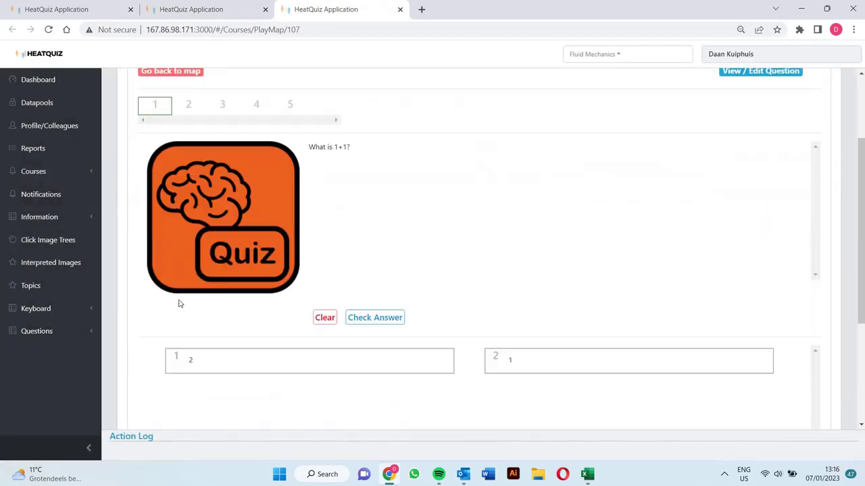
left_click(581, 315)
left_click(351, 267)
left_click(324, 269)
left_click(539, 258)
left_click(384, 212)
left_click(323, 210)
left_click(514, 309)
left_click(384, 269)
left_click(323, 268)
Answer the last two questions, finish back to the map, and return to the editor tab.
left_click(300, 315)
left_click(352, 267)
left_click(324, 267)
left_click(512, 197)
left_click(365, 269)
left_click(178, 190)
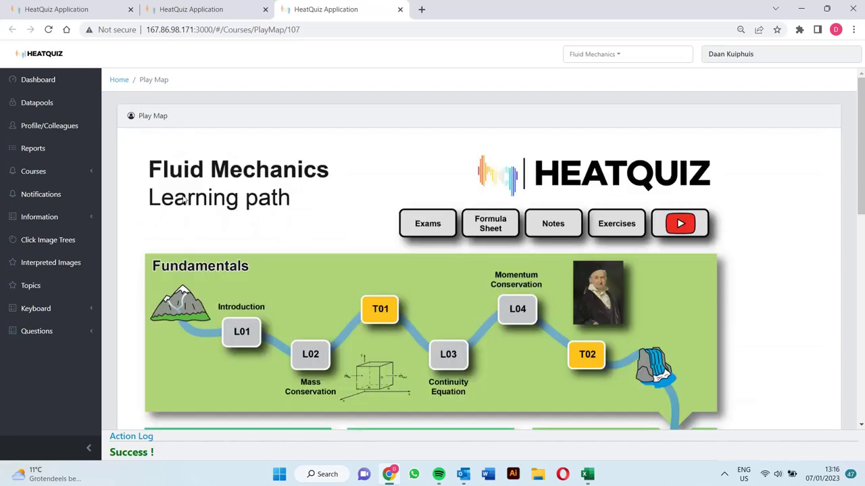
scroll(358, 318, "down", 1)
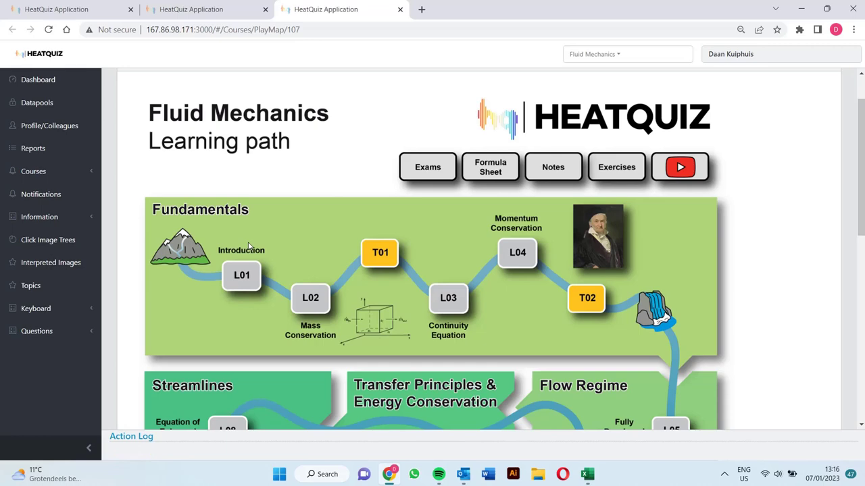
left_click(181, 8)
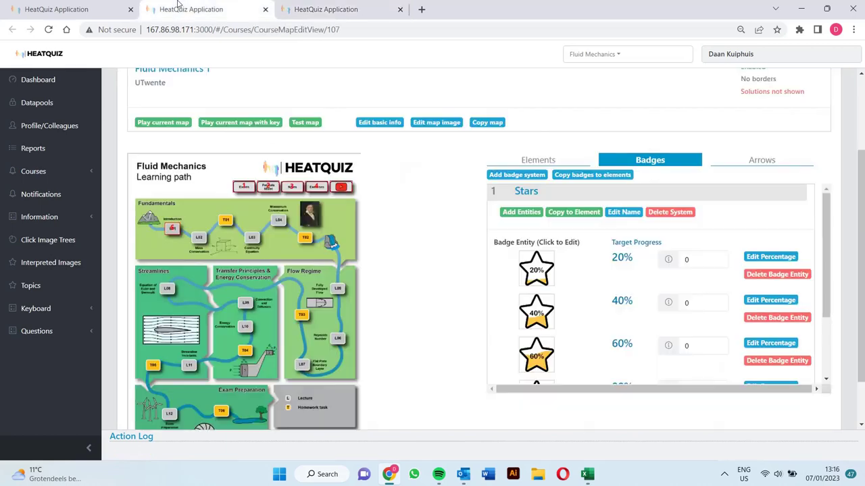
Start copying the Stars badges with '6-Lecture 01: Introduction' as the target element.
left_click(563, 213)
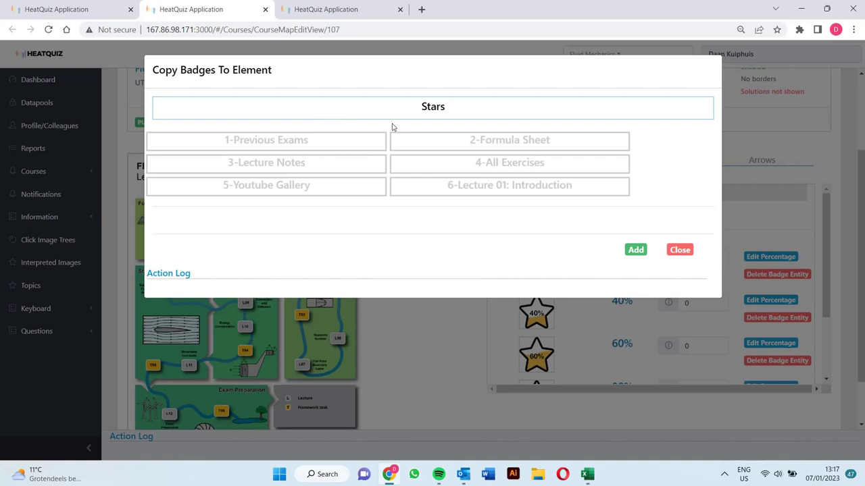
left_click(437, 190)
scroll(624, 239, "down", 1)
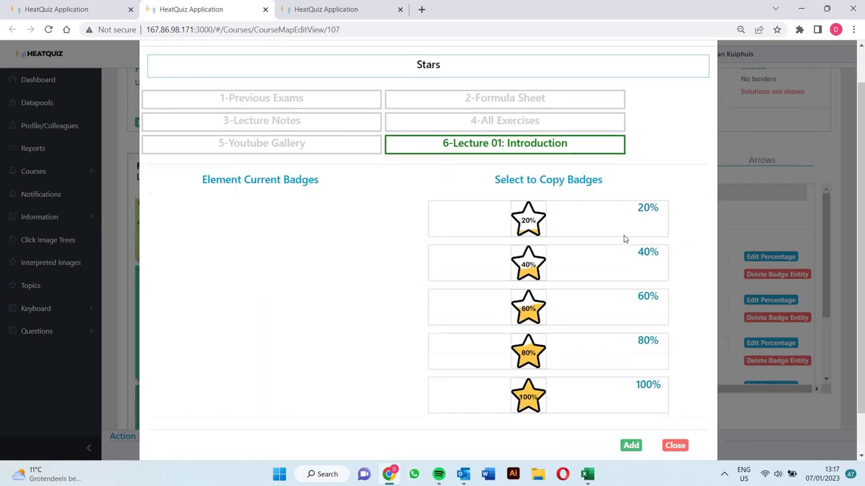
scroll(625, 239, "down", 1)
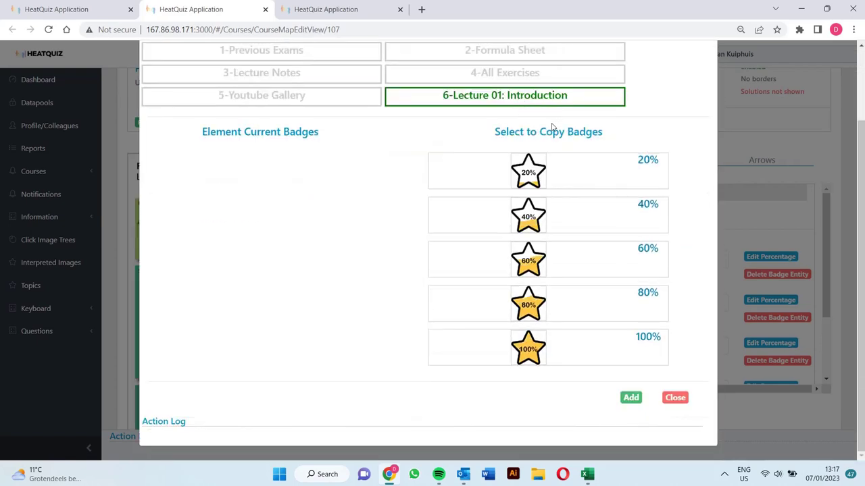
Copy the 20%, 40%, 60%, 80% and 100% stars to Lecture 01, then list the map elements.
left_click(551, 188)
left_click(553, 228)
left_click(558, 267)
left_click(566, 312)
left_click(576, 348)
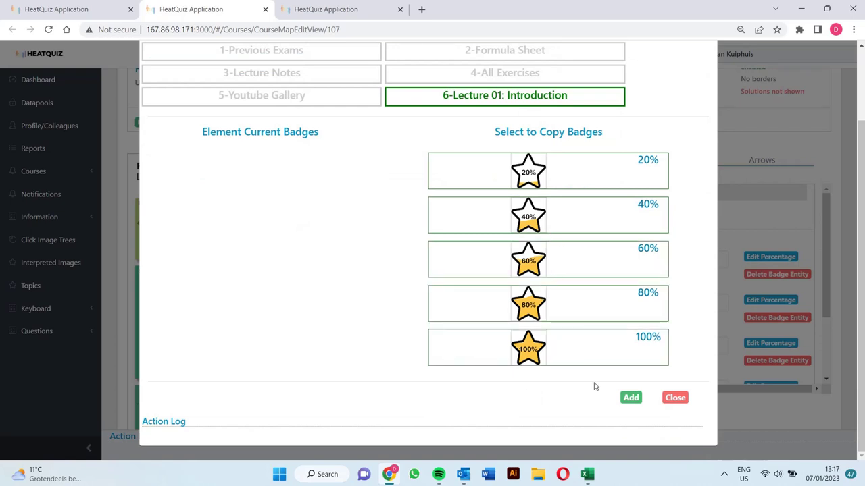
left_click(631, 400)
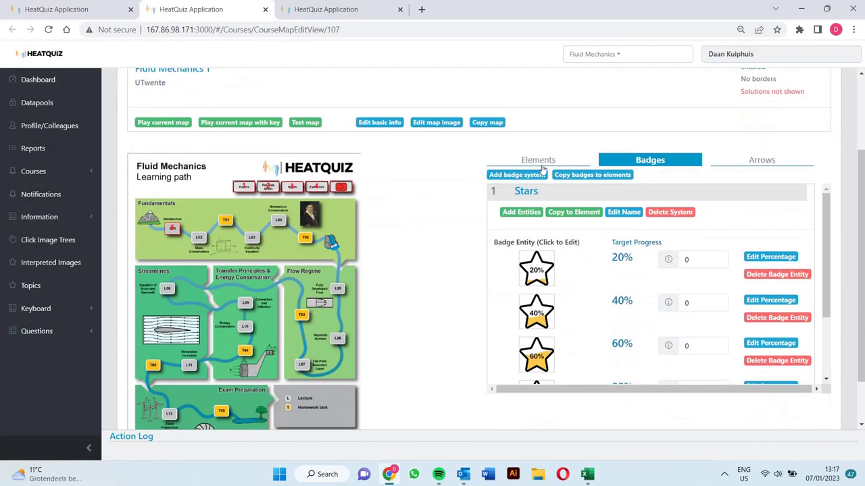
left_click(541, 163)
Add a badge box for Lecture 01: Introduction, placed right beside the L01 node.
scroll(456, 225, "down", 1)
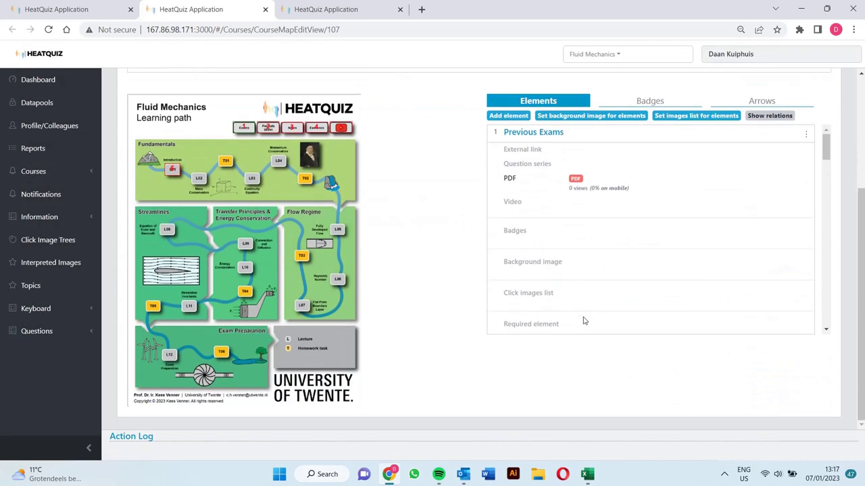
scroll(585, 320, "down", 3)
scroll(777, 196, "up", 5)
left_click(806, 142)
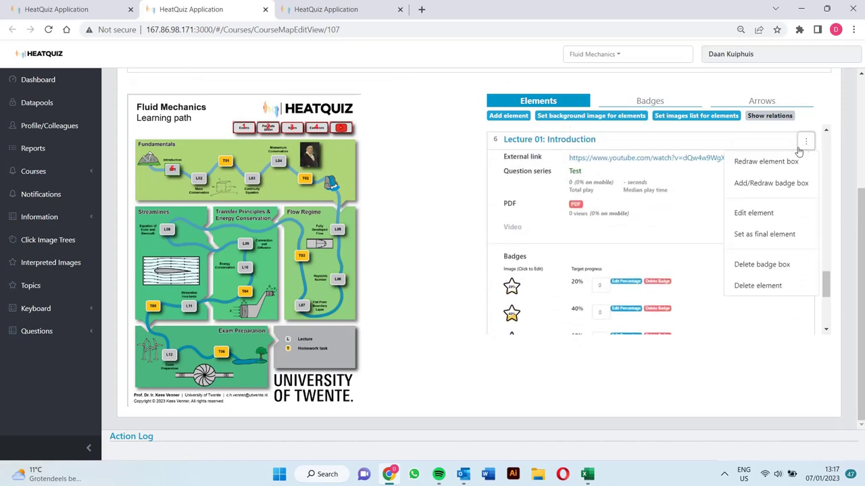
left_click(783, 195)
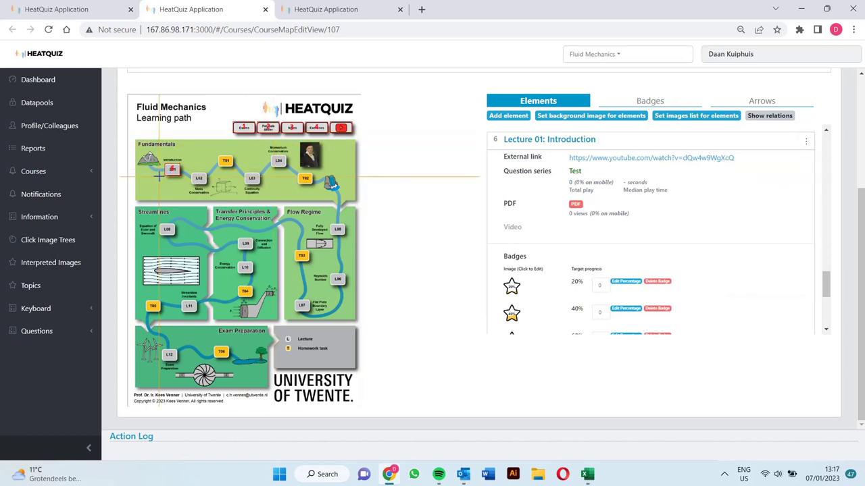
scroll(159, 176, "up", 3)
scroll(158, 176, "up", 3)
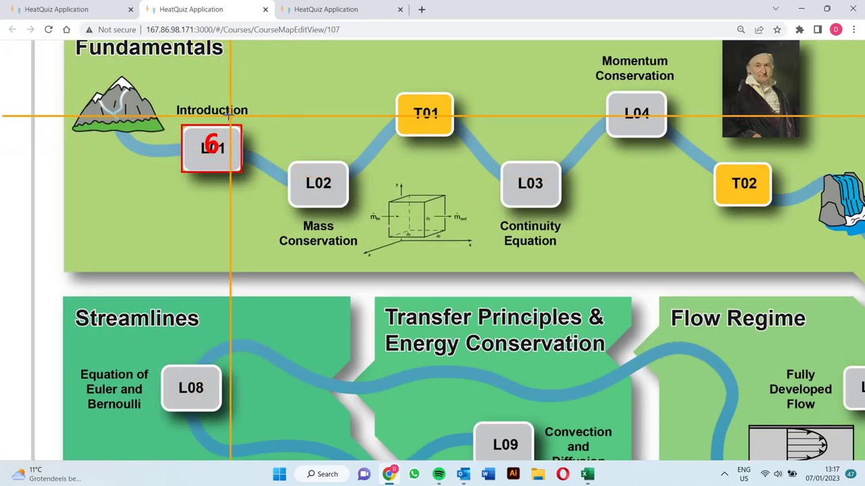
left_click(231, 117)
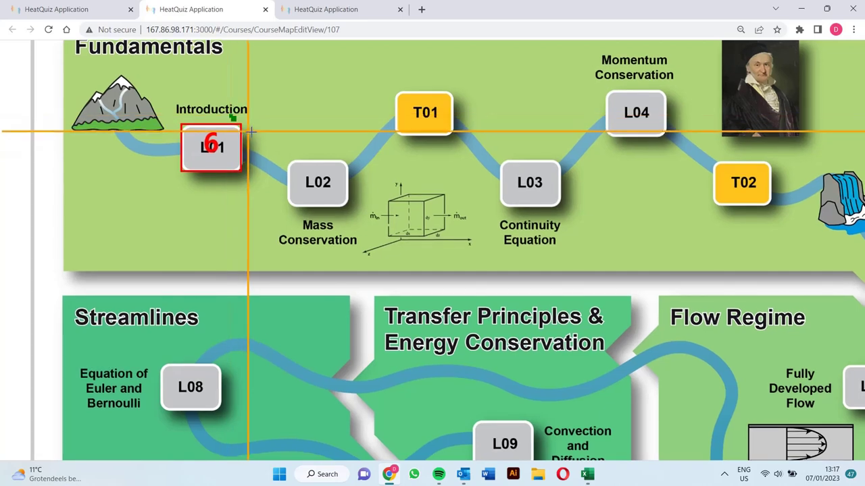
Set the badge box height and width to 15 and save it.
scroll(257, 142, "down", 5)
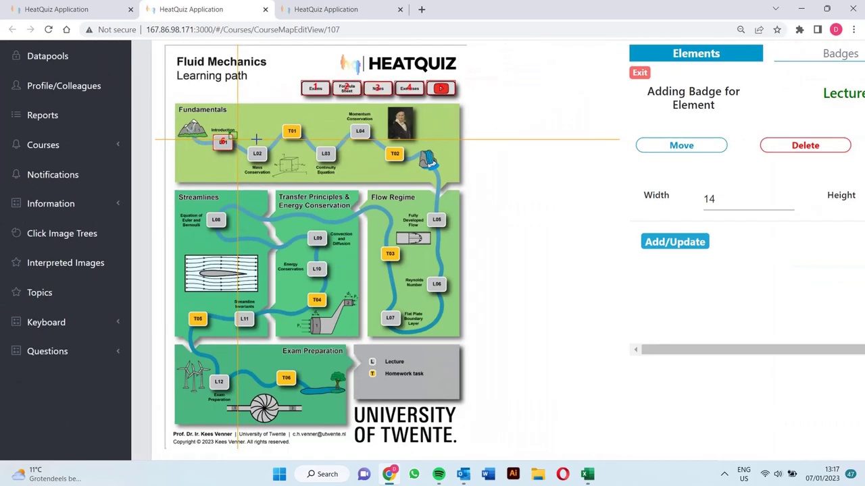
left_click(695, 214)
key("BackSpace")
type("5")
left_click(590, 207)
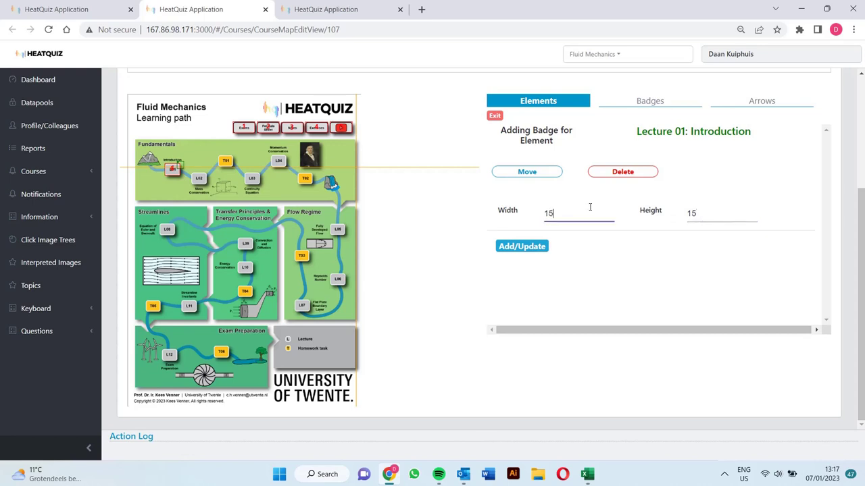
left_click(507, 248)
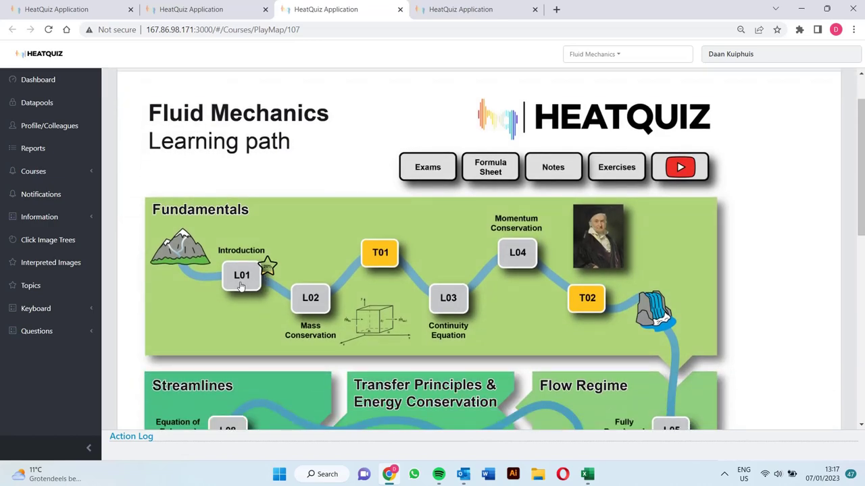
Open L01's quiz and answer the first three questions (answers 1, 2, 1).
left_click(241, 286)
left_click(462, 100)
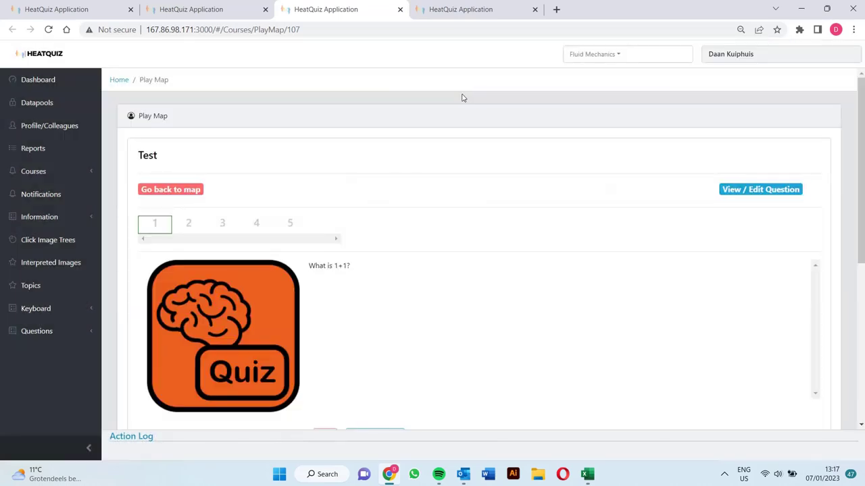
scroll(466, 169, "down", 2)
left_click(203, 371)
left_click(375, 332)
scroll(379, 229, "down", 2)
left_click(628, 307)
left_click(375, 264)
scroll(583, 225, "down", 2)
left_click(309, 195)
left_click(374, 153)
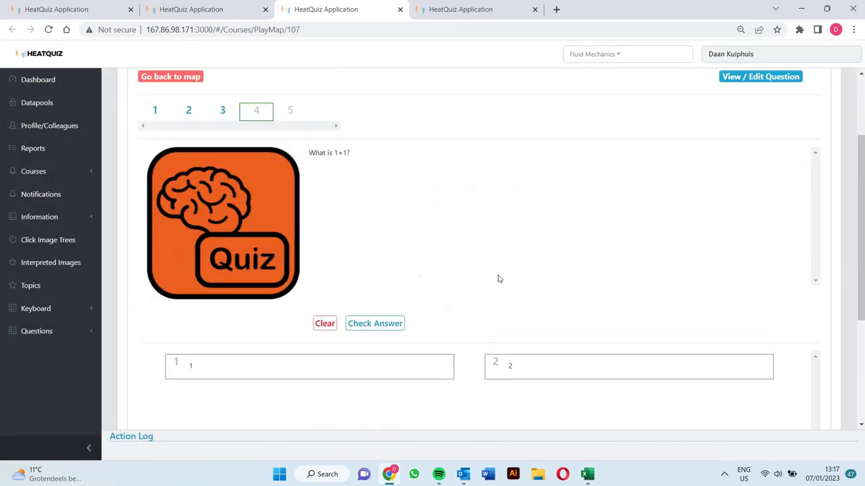
Answer questions 4 and 5, view the results, and return to the map.
left_click(309, 366)
left_click(374, 323)
left_click(363, 110)
scroll(459, 223, "down", 1)
left_click(561, 312)
left_click(374, 266)
left_click(324, 322)
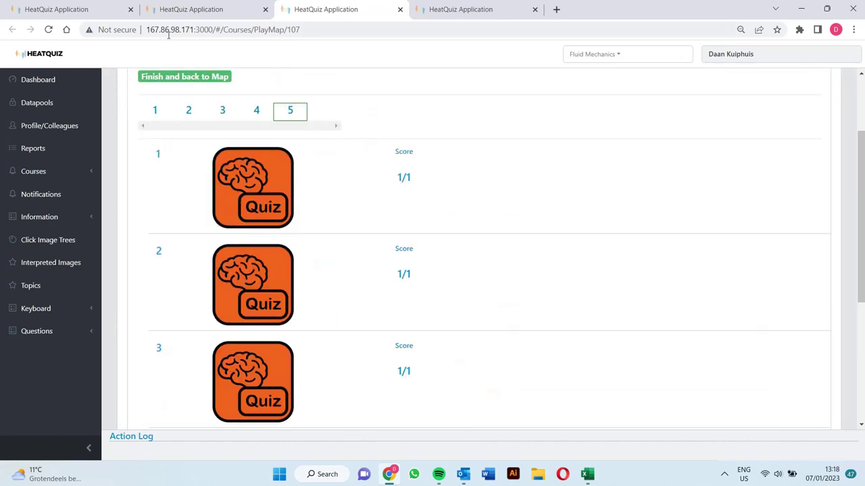
left_click(179, 80)
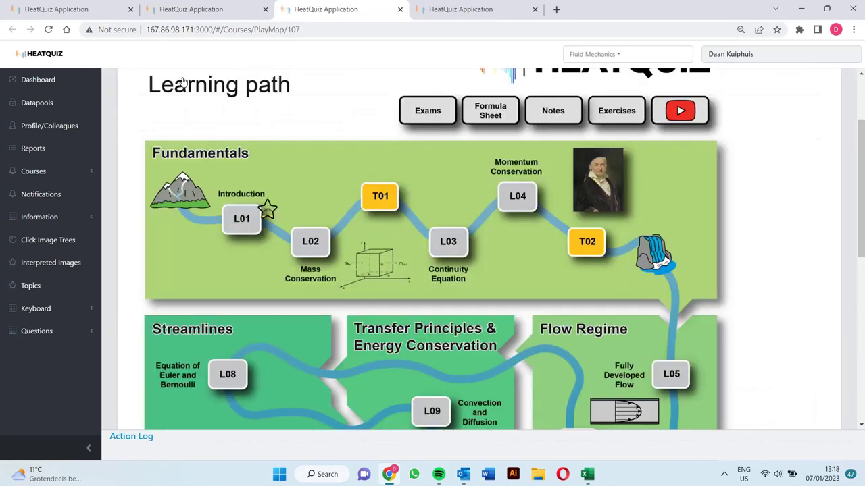
Retake the Lecture 01 quiz, answering the first three questions with 1, 2, 1.
left_click(230, 228)
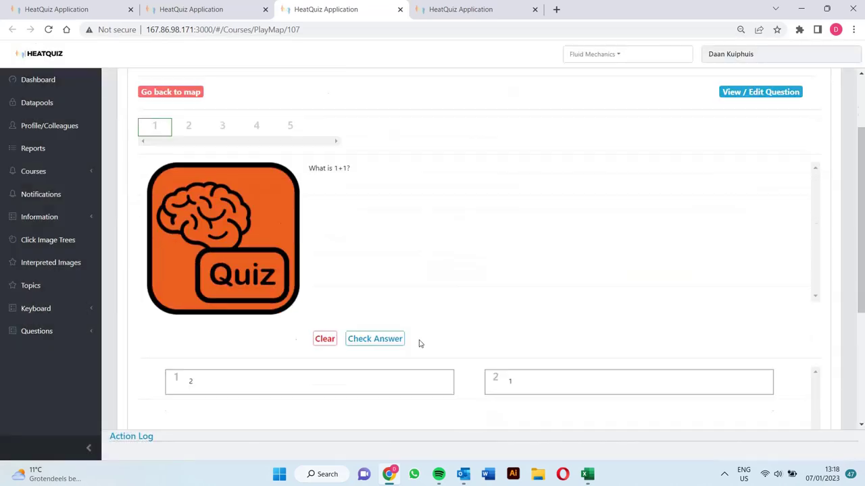
scroll(419, 342, "down", 1)
left_click(309, 313)
left_click(337, 267)
left_click(337, 267)
left_click(525, 314)
left_click(397, 269)
left_click(338, 267)
left_click(325, 305)
left_click(374, 267)
Answer questions 4 and 5 with answer 2, then return to the map to see the badge.
left_click(335, 265)
scroll(338, 260, "down", 3)
left_click(517, 284)
left_click(374, 242)
left_click(326, 243)
scroll(325, 251, "down", 3)
left_click(517, 254)
left_click(353, 214)
scroll(328, 280, "up", 3)
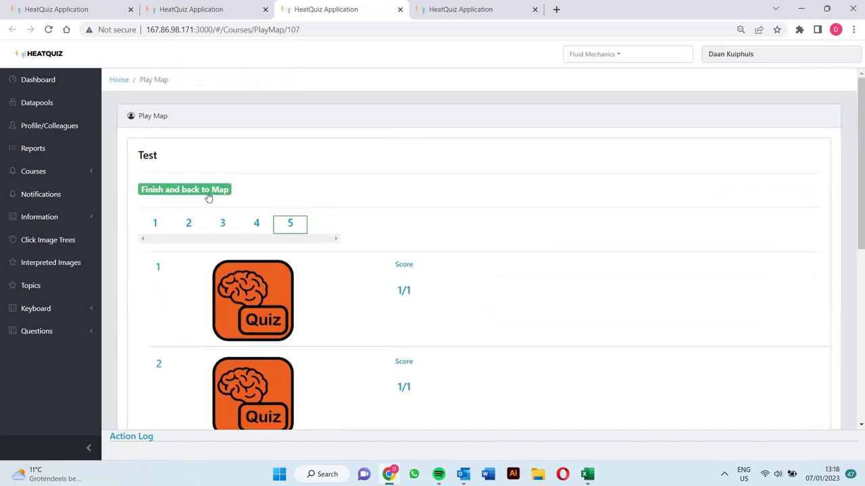
left_click(206, 195)
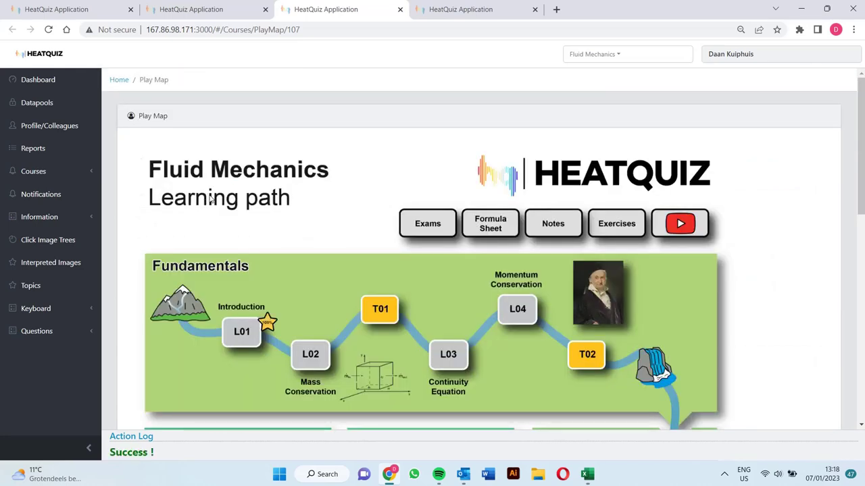